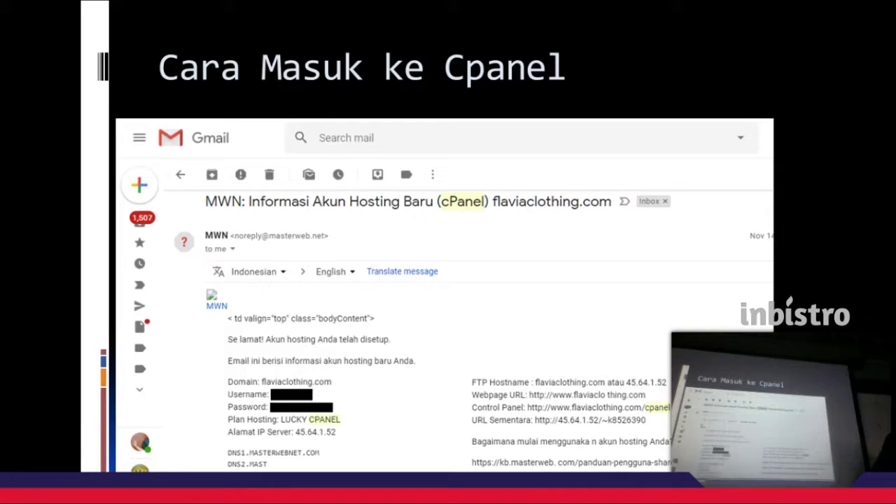
Advance from the Gmail login slide to the CPanel dashboard slide, then switch windows.
{"action": "key", "text": "Right"}
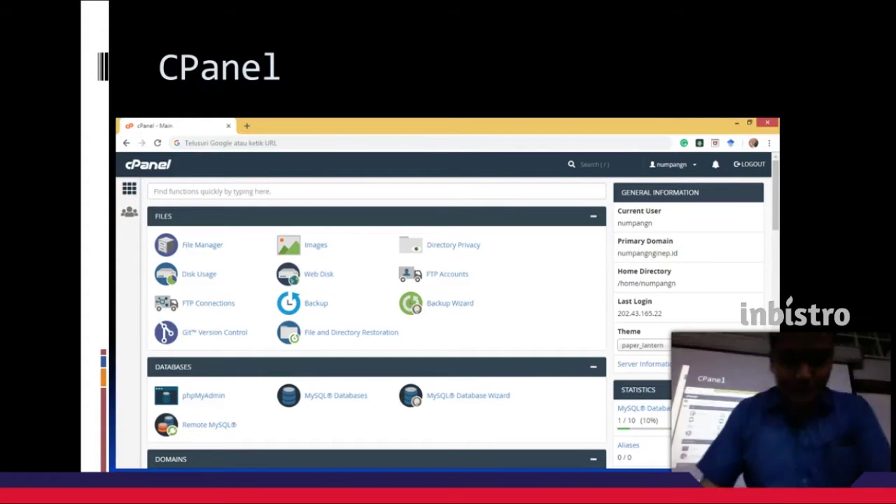
{"action": "key", "text": "alt+Tab"}
{"action": "key", "text": "alt+Tab"}
{"action": "key", "text": "alt+Tab"}
{"action": "key", "text": "alt+Tab"}
{"action": "key", "text": "alt+Tab"}
{"action": "key", "text": "alt+Tab"}
{"action": "key", "text": "alt+Tab"}
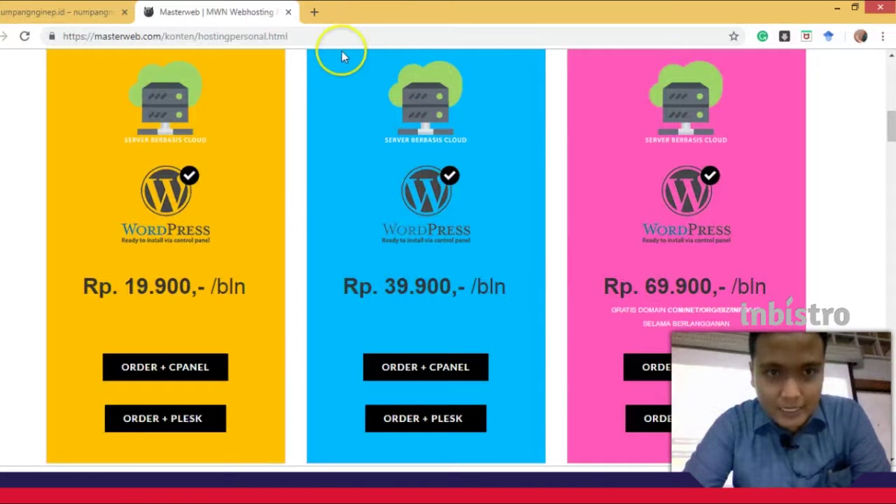
Load numpangnginep.id/cpanel in the site's tab to reach the cPanel login page.
{"action": "left_click", "coordinate": [332, 37]}
{"action": "left_click", "coordinate": [77, 12]}
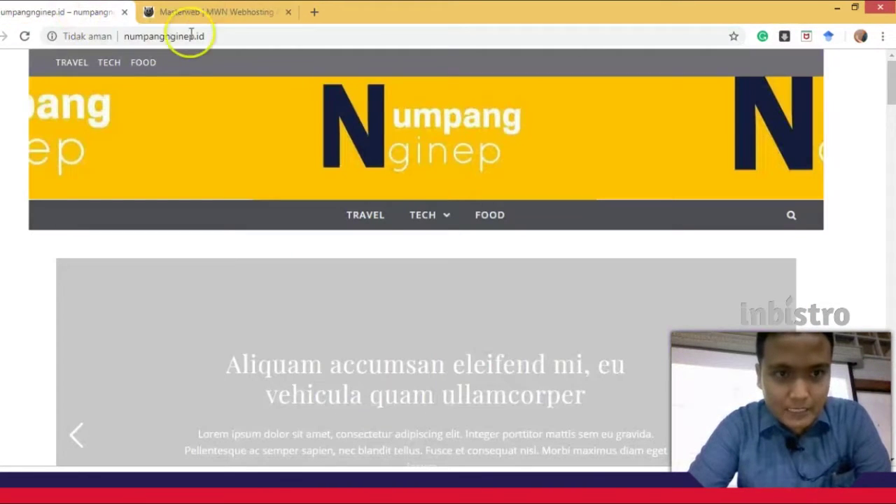
{"action": "left_click", "coordinate": [219, 35]}
{"action": "key", "text": "End"}
{"action": "type", "text": "/"}
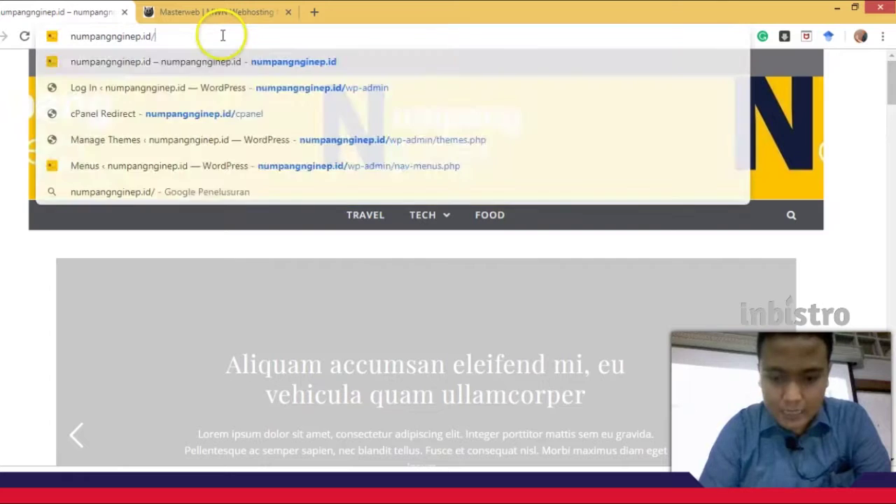
{"action": "type", "text": "cp"}
{"action": "key", "text": "Down"}
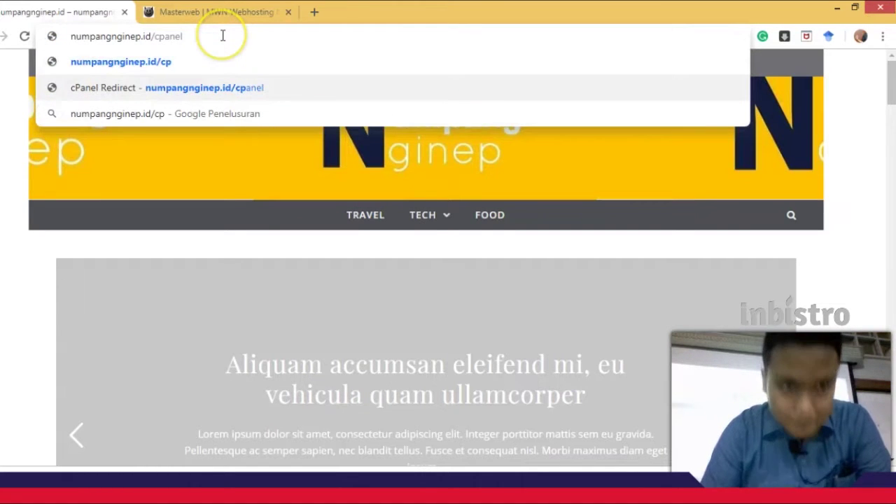
{"action": "key", "text": "Up"}
{"action": "key", "text": "Down"}
{"action": "key", "text": "Return"}
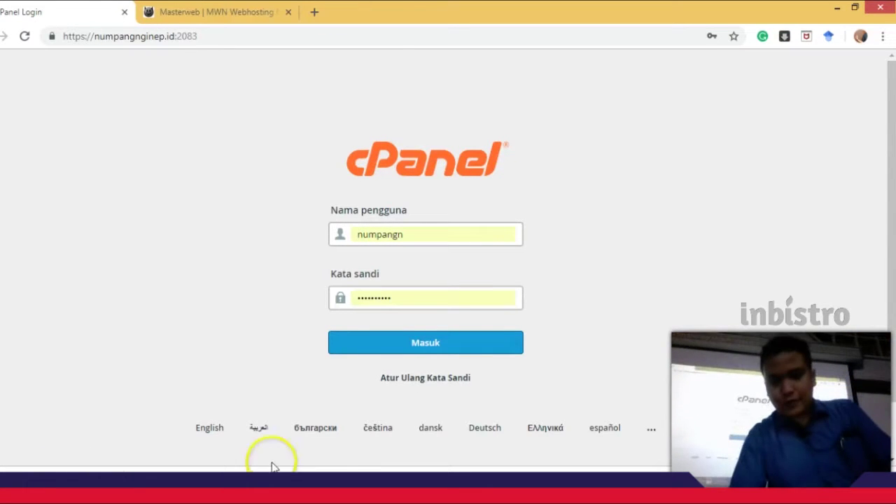
Log in with the saved credentials, browse every dashboard section, and return to the slide show.
{"action": "left_click", "coordinate": [386, 341]}
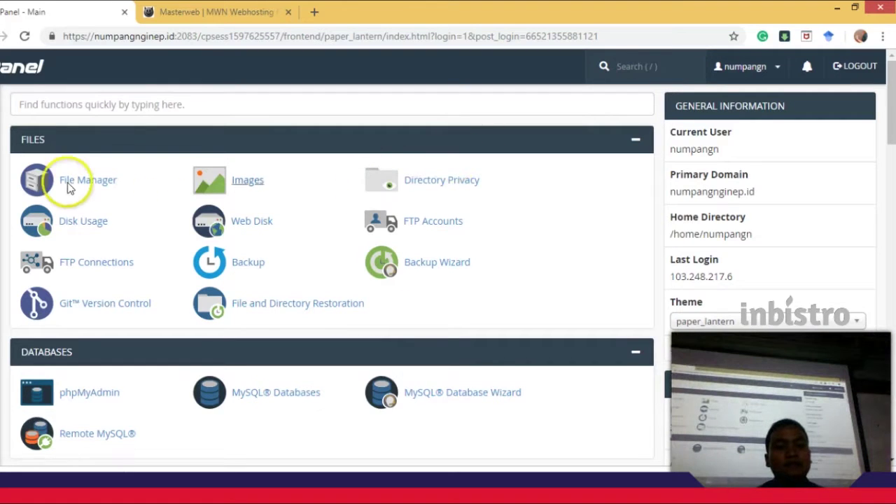
{"action": "scroll", "coordinate": [126, 266], "scroll_direction": "down", "scroll_amount": 3}
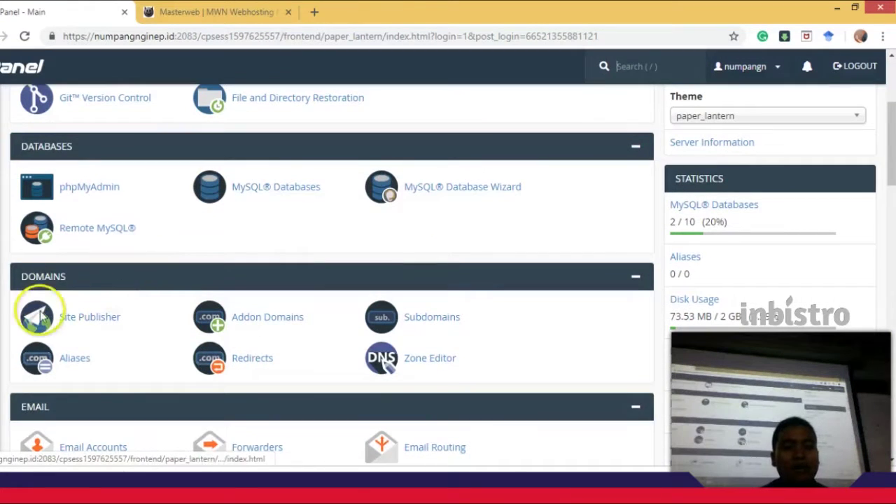
{"action": "scroll", "coordinate": [38, 317], "scroll_direction": "down", "scroll_amount": 7}
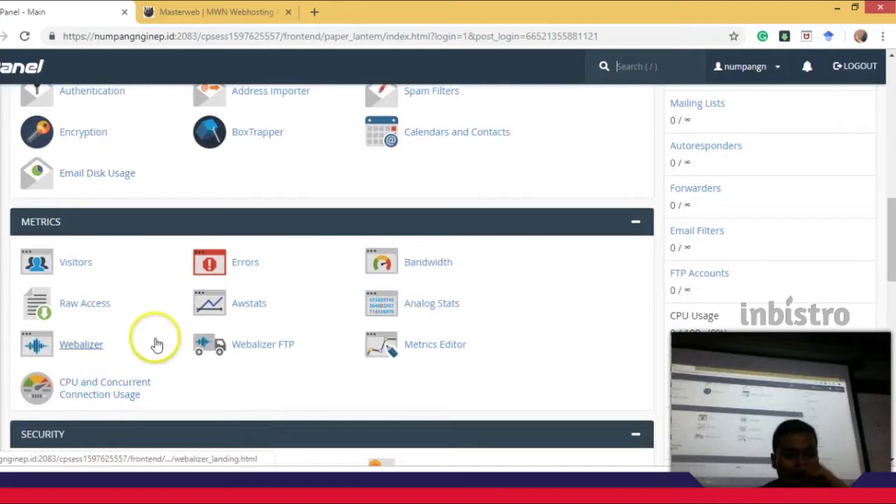
{"action": "scroll", "coordinate": [116, 289], "scroll_direction": "down", "scroll_amount": 8}
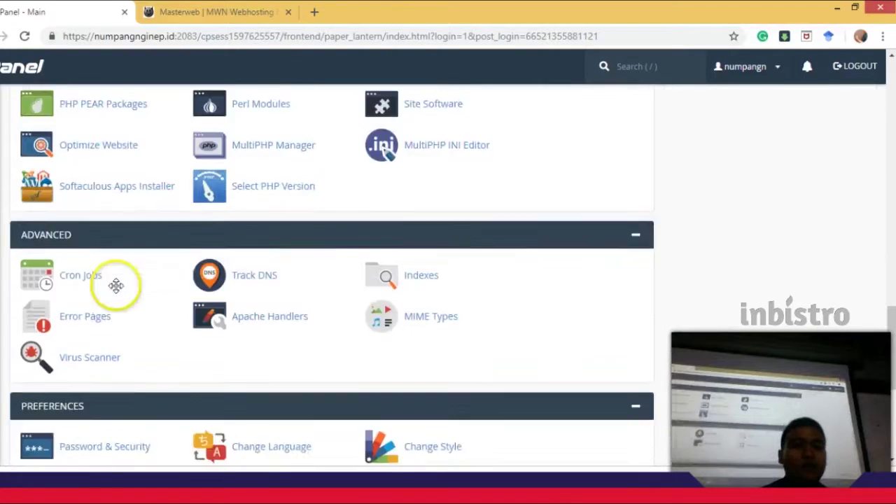
{"action": "scroll", "coordinate": [116, 286], "scroll_direction": "down", "scroll_amount": 2}
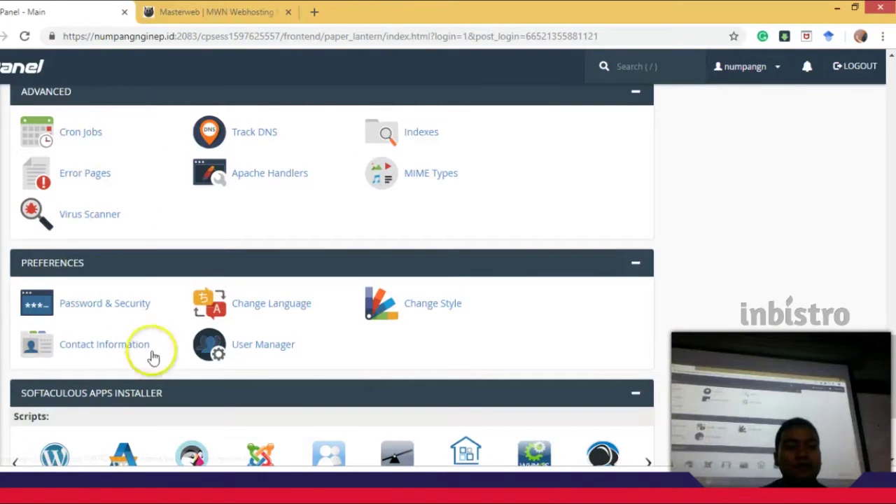
{"action": "scroll", "coordinate": [133, 371], "scroll_direction": "down", "scroll_amount": 1}
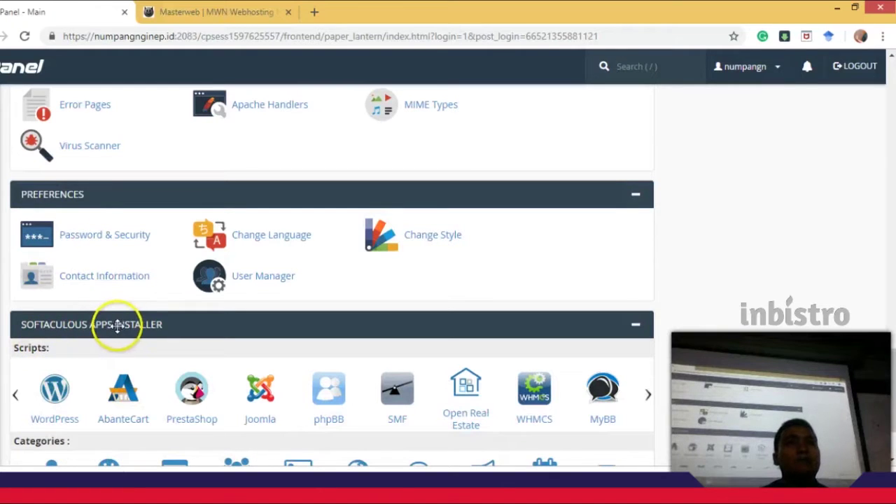
{"action": "scroll", "coordinate": [170, 330], "scroll_direction": "up", "scroll_amount": 15}
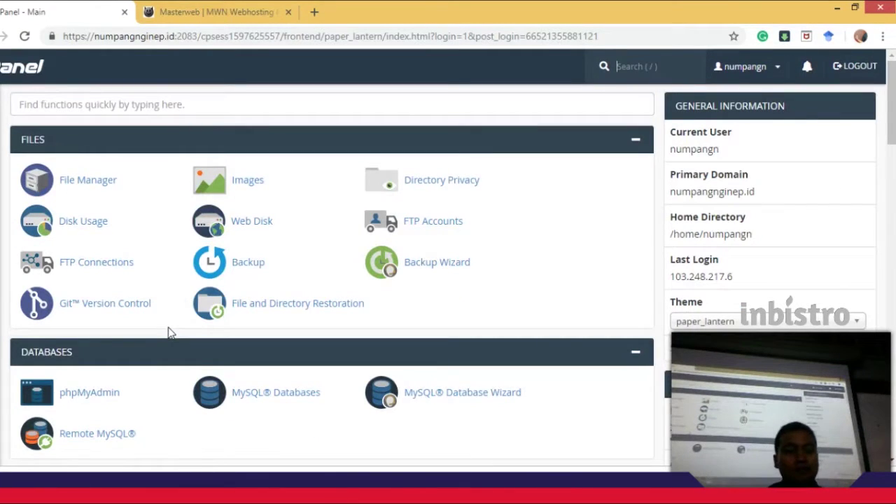
{"action": "mouse_move", "coordinate": [280, 487]}
{"action": "left_click", "coordinate": [365, 448]}
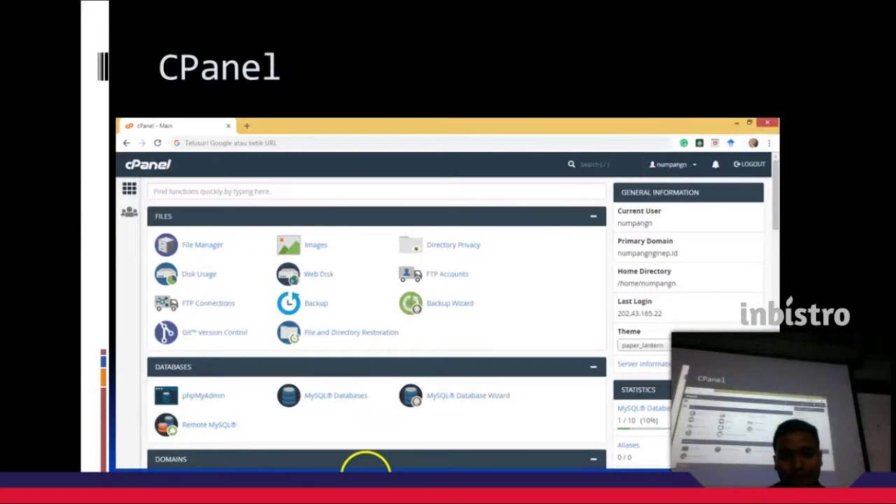
Advance through the Pengelolaan CPanel slide to the Membuat Email via Domain kita slide.
{"action": "left_click", "coordinate": [365, 463]}
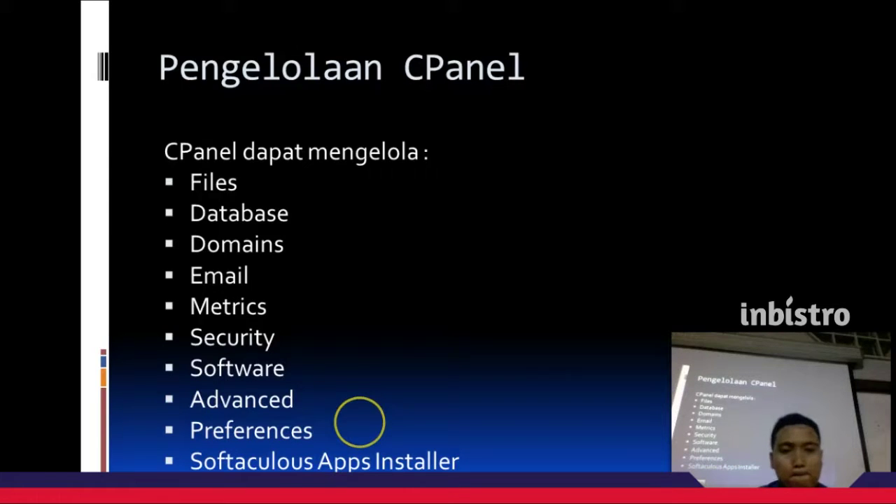
{"action": "left_click", "coordinate": [360, 422]}
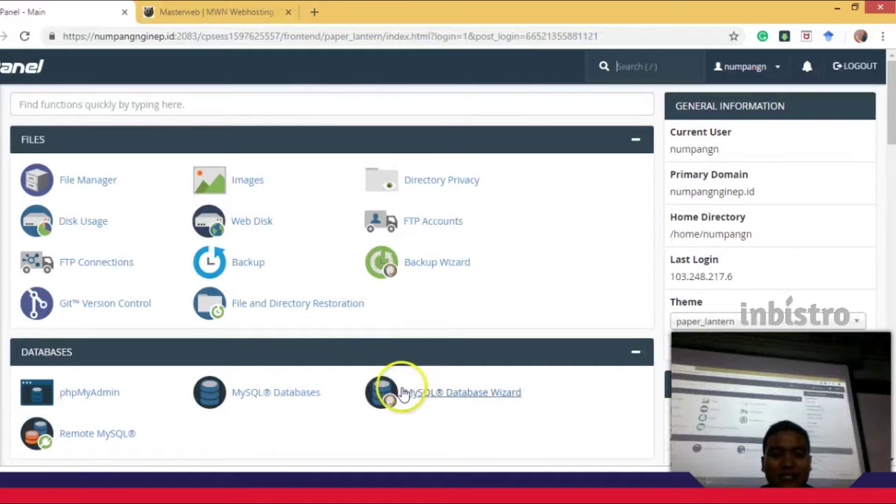
Open Email Accounts from the Email section and highlight the existing mailbox's address.
{"action": "scroll", "coordinate": [256, 315], "scroll_direction": "down", "scroll_amount": 5}
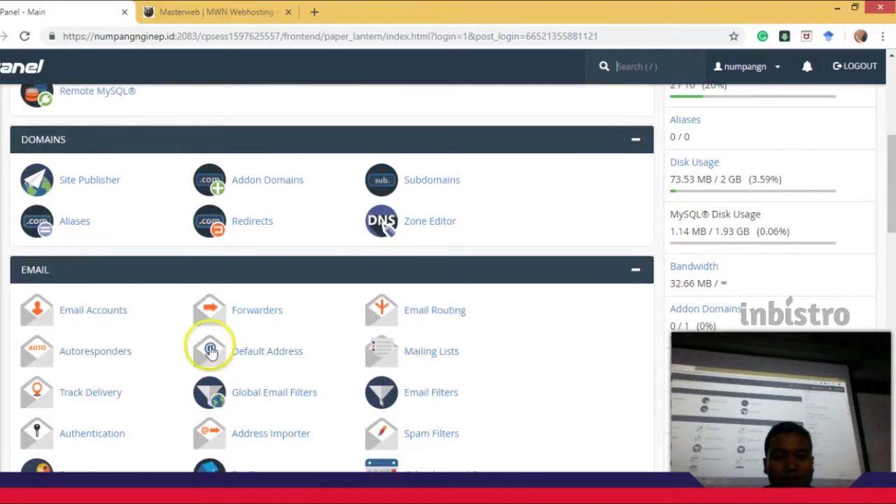
{"action": "scroll", "coordinate": [210, 347], "scroll_direction": "down", "scroll_amount": 1}
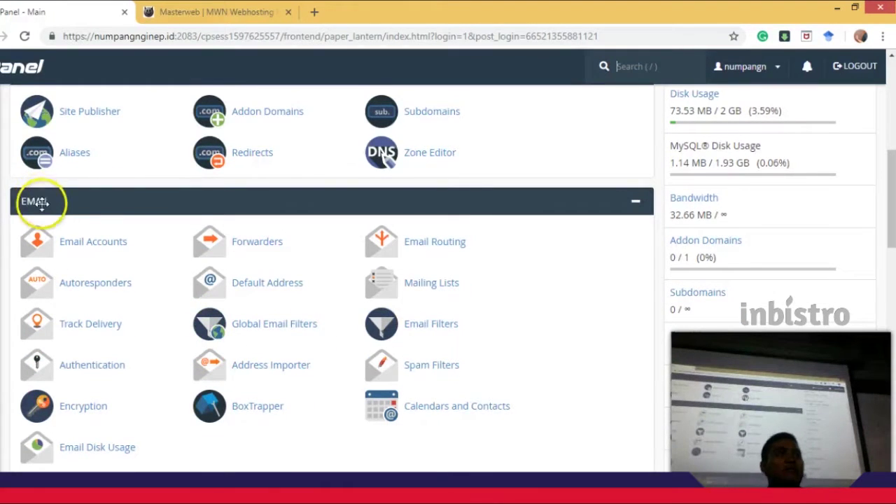
{"action": "left_click", "coordinate": [80, 243]}
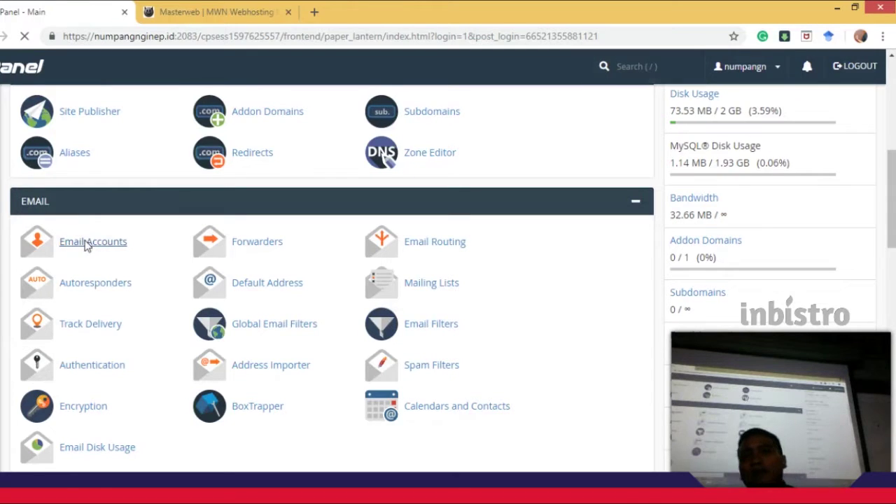
{"action": "left_click", "coordinate": [100, 249]}
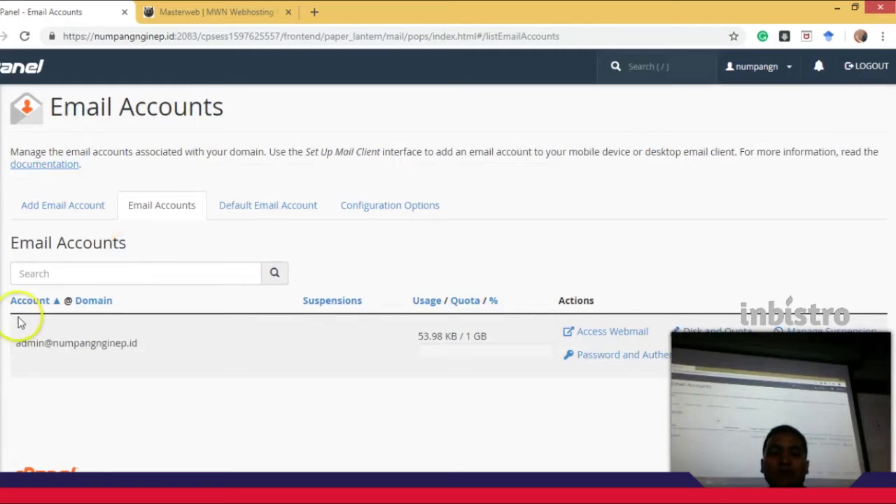
{"action": "left_click_drag", "start_coordinate": [48, 343], "coordinate": [8, 340]}
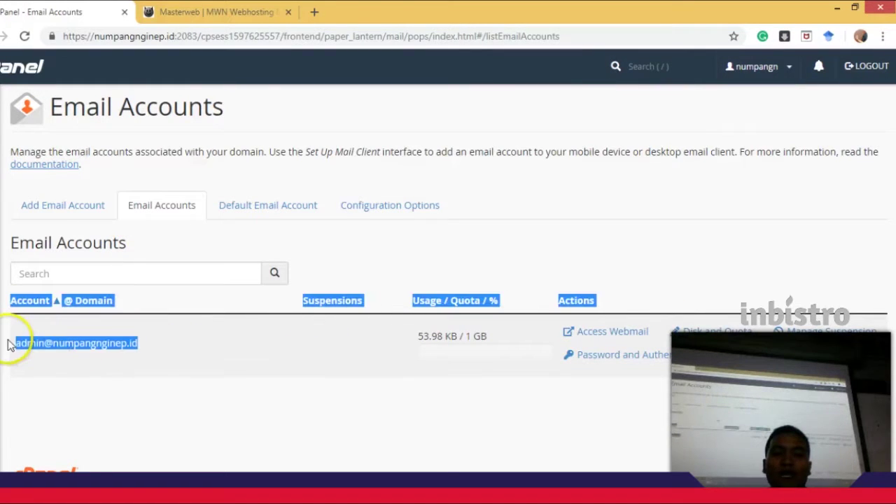
{"action": "left_click", "coordinate": [320, 356]}
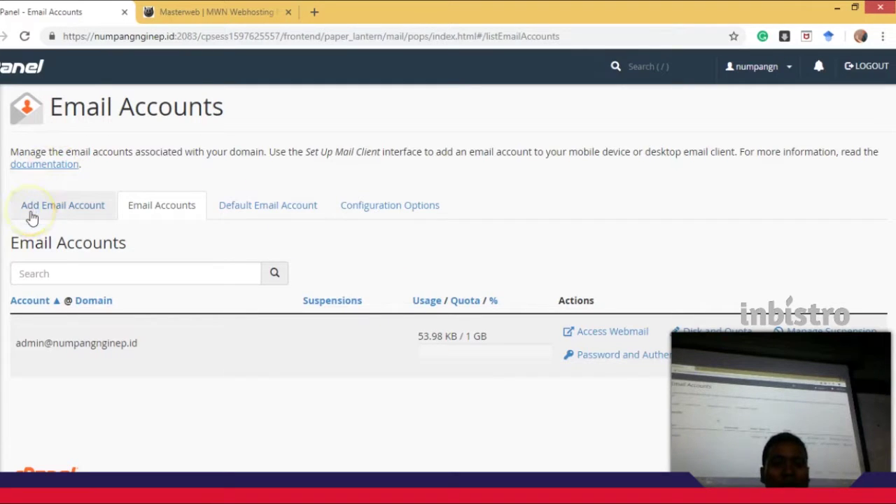
{"action": "left_click", "coordinate": [170, 277]}
{"action": "right_click", "coordinate": [160, 286]}
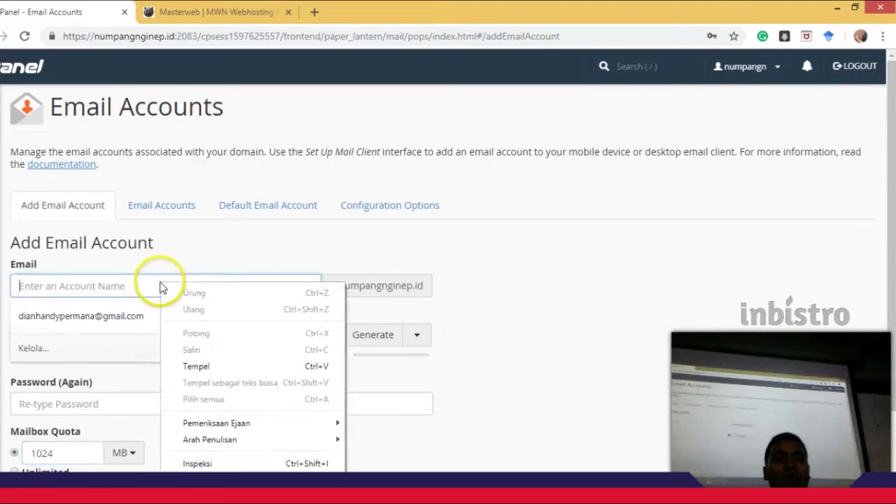
{"action": "left_click", "coordinate": [360, 244]}
{"action": "left_click_drag", "start_coordinate": [355, 284], "coordinate": [431, 290]}
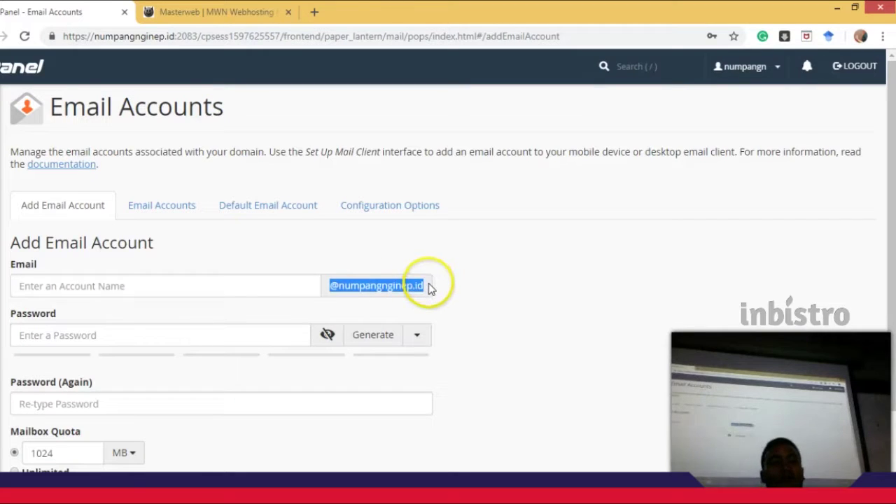
{"action": "left_click", "coordinate": [172, 283]}
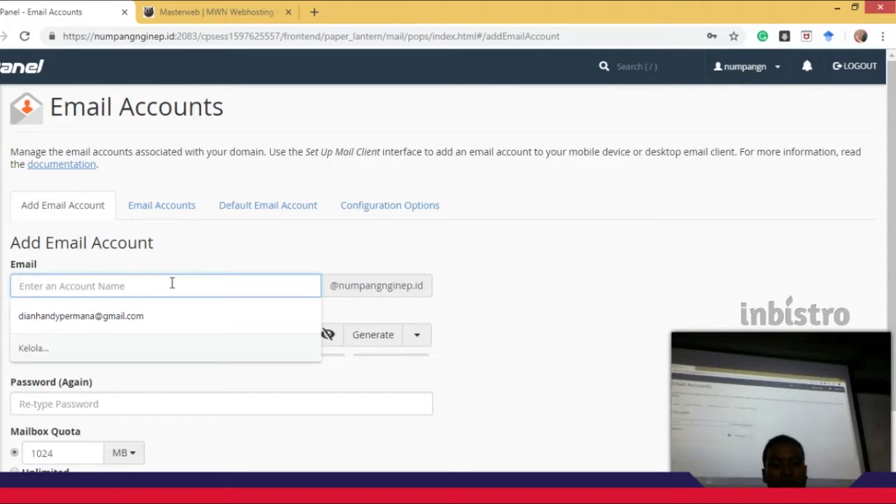
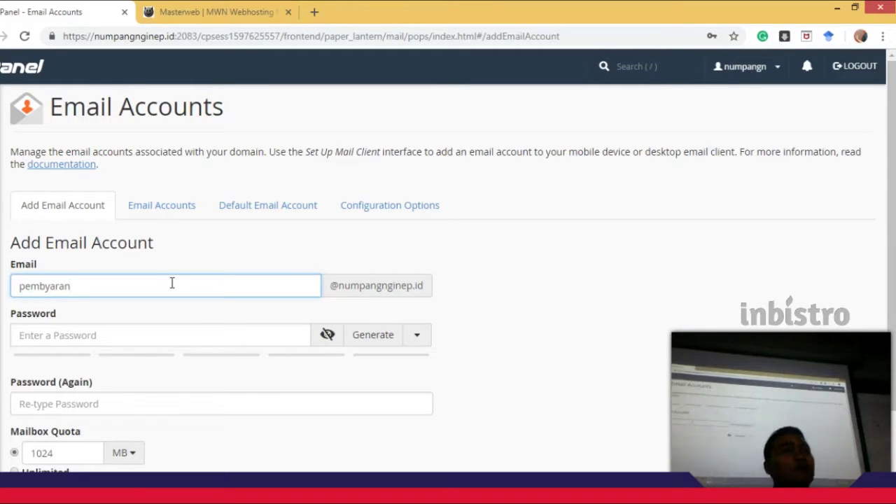
{"action": "key", "text": "ctrl+a"}
{"action": "key", "text": "BackSpace"}
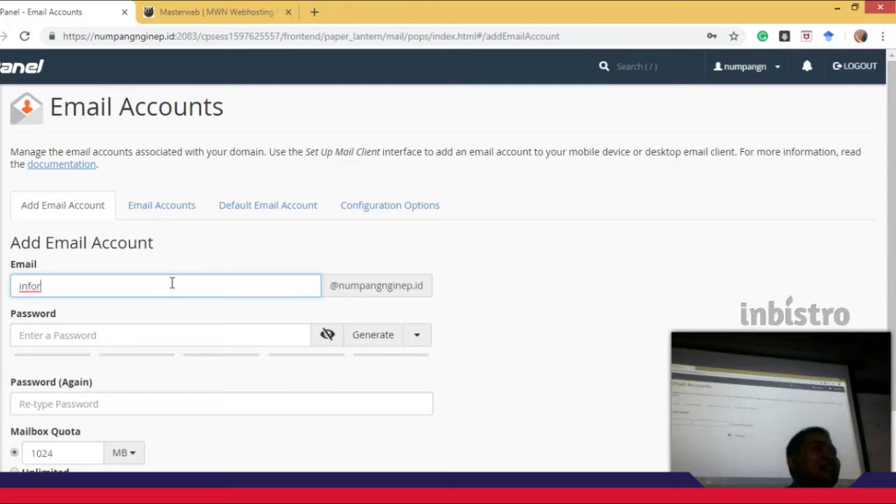
{"action": "key", "text": "BackSpace"}
{"action": "key", "text": "BackSpace"}
{"action": "key", "text": "BackSpace"}
{"action": "key", "text": "BackSpace"}
{"action": "key", "text": "BackSpace"}
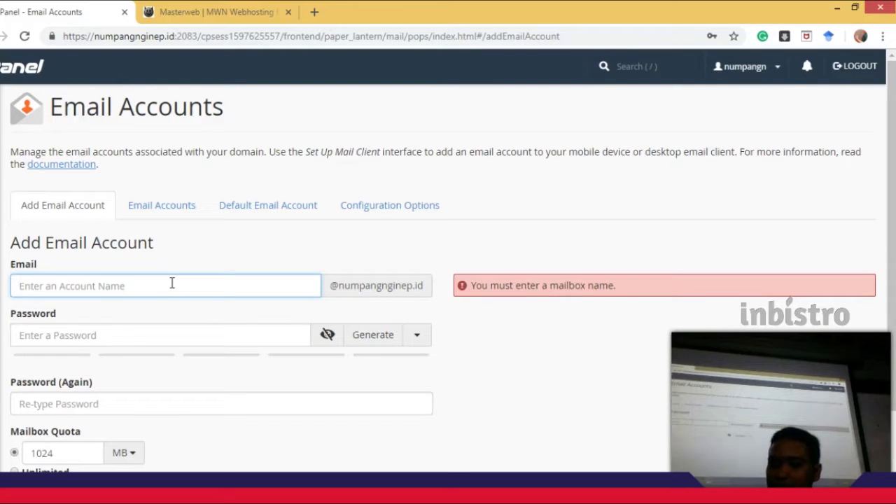
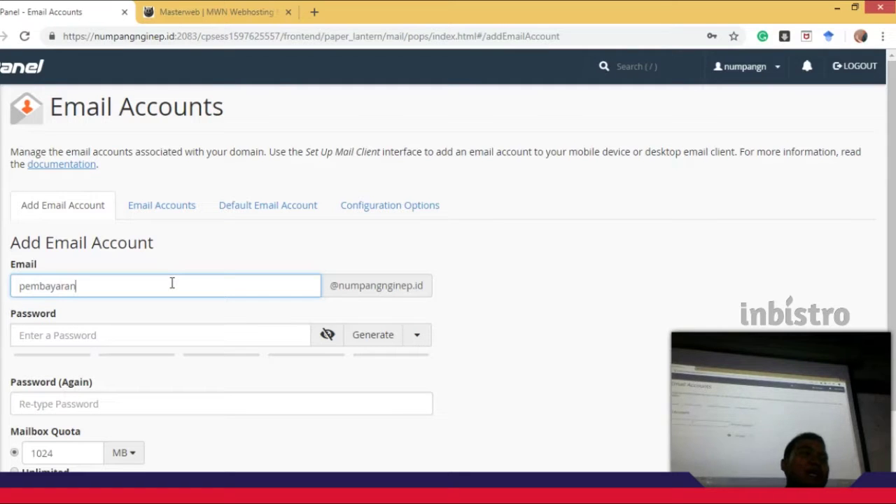
Enter a password, then replace the too-short one with a five-character password.
{"action": "left_click", "coordinate": [221, 333]}
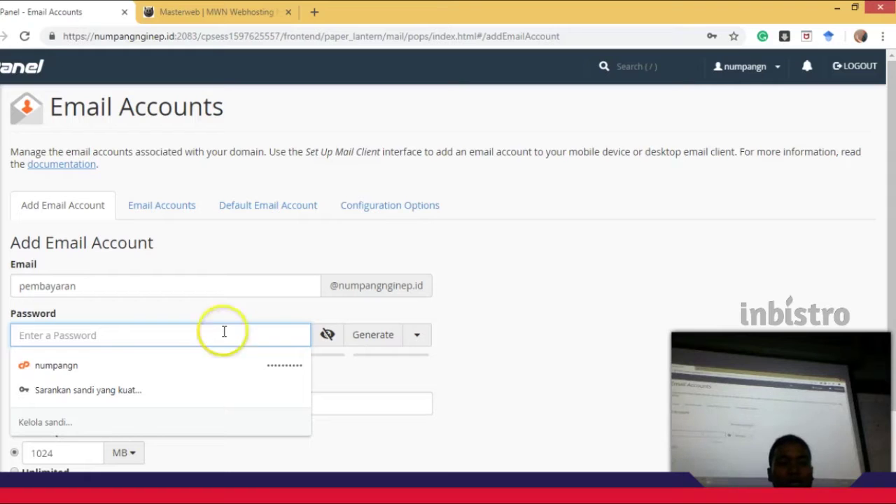
{"action": "left_click", "coordinate": [638, 359]}
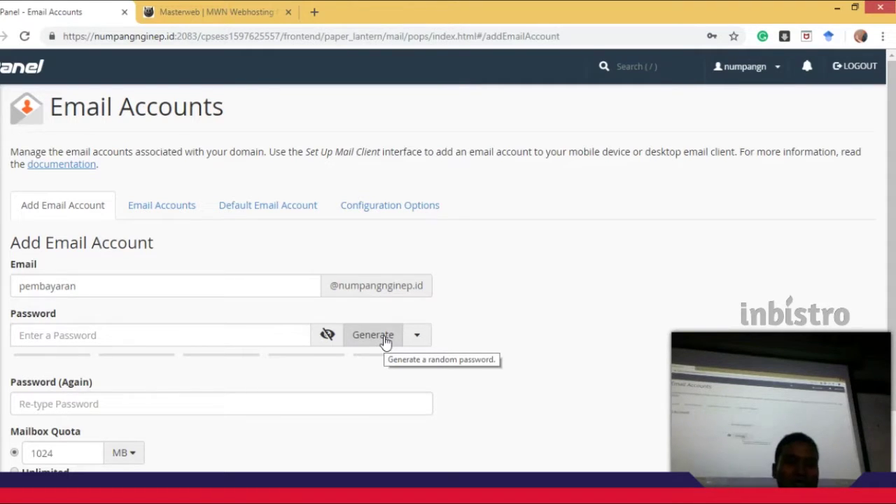
{"action": "left_click", "coordinate": [50, 337]}
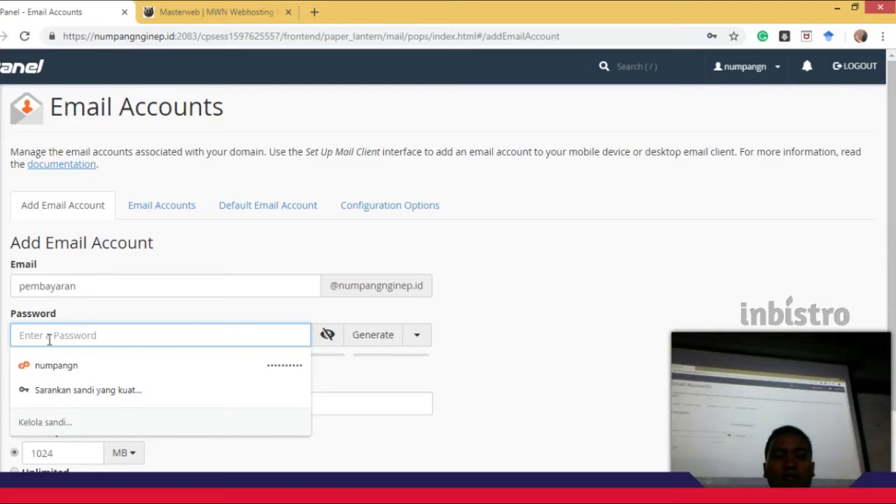
{"action": "type", "text": "****"}
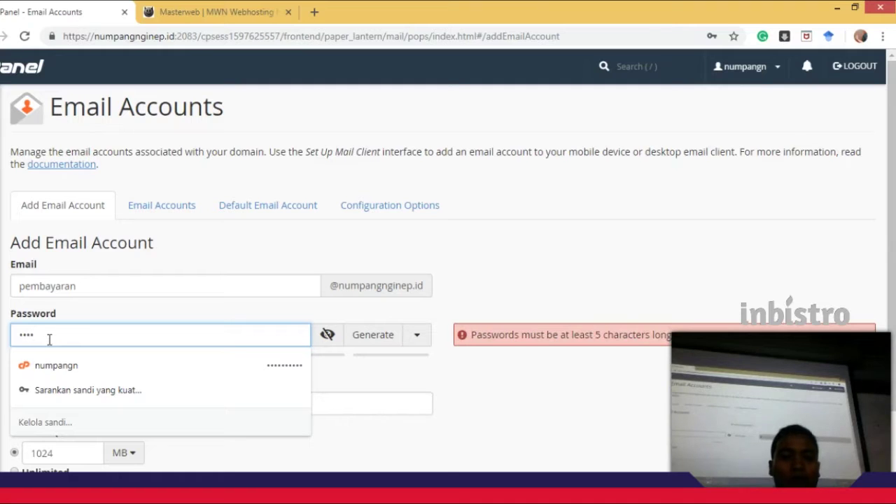
{"action": "left_click", "coordinate": [832, 318]}
{"action": "left_click_drag", "start_coordinate": [590, 337], "coordinate": [665, 349]}
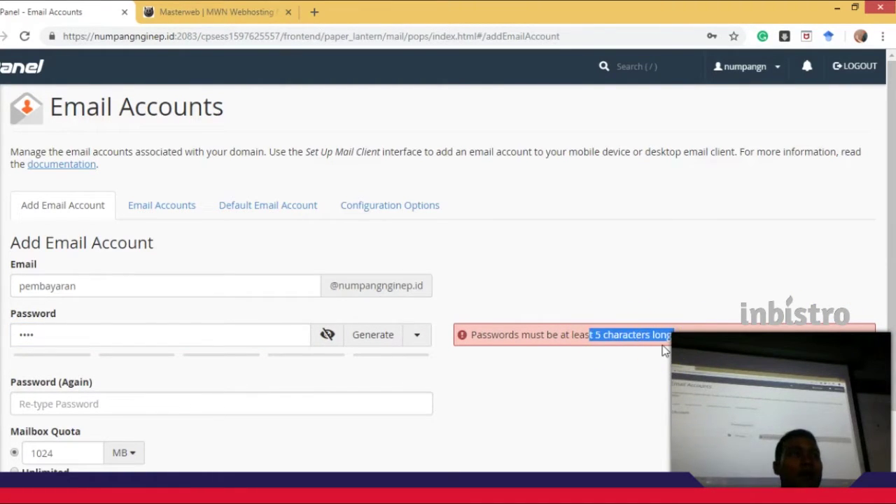
{"action": "double_click", "coordinate": [72, 334]}
{"action": "type", "text": "12345"}
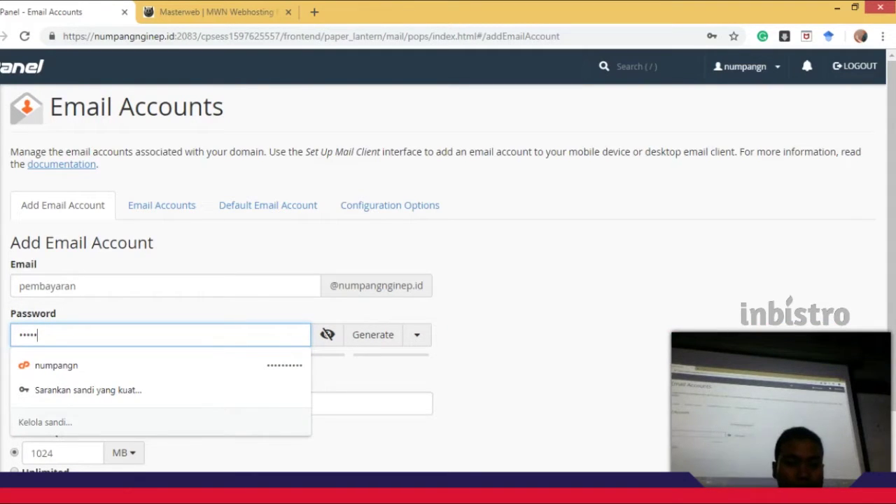
{"action": "left_click", "coordinate": [697, 342]}
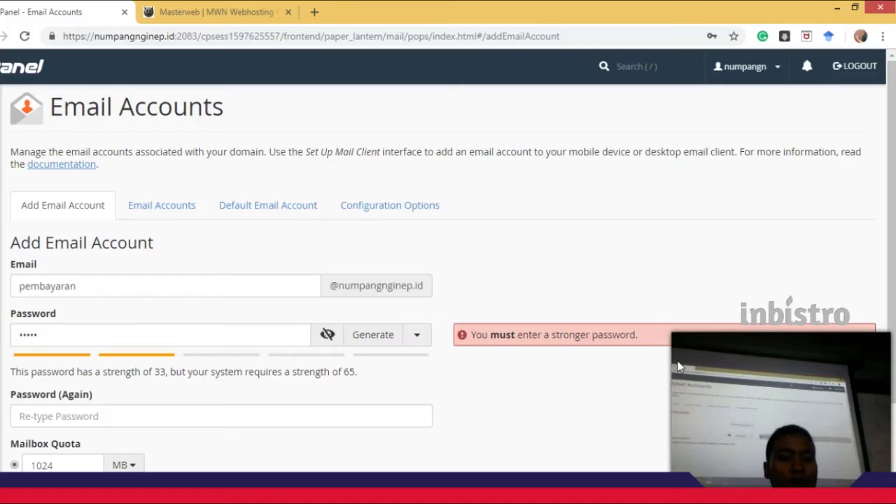
Note the required strength of 65 and lengthen the password.
{"action": "left_click_drag", "start_coordinate": [357, 376], "coordinate": [256, 371]}
{"action": "left_click", "coordinate": [86, 381]}
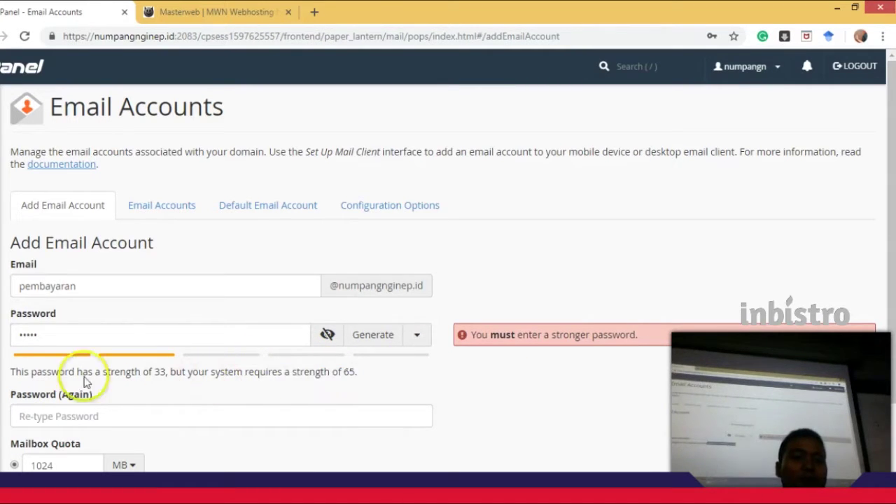
{"action": "triple_click", "coordinate": [85, 381]}
{"action": "left_click", "coordinate": [85, 339]}
{"action": "left_click_drag", "start_coordinate": [86, 339], "coordinate": [6, 337]}
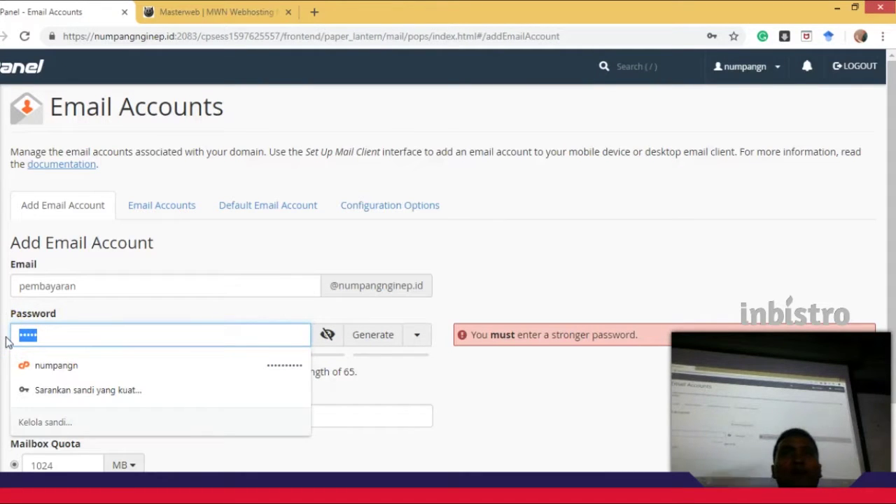
{"action": "key", "text": "End"}
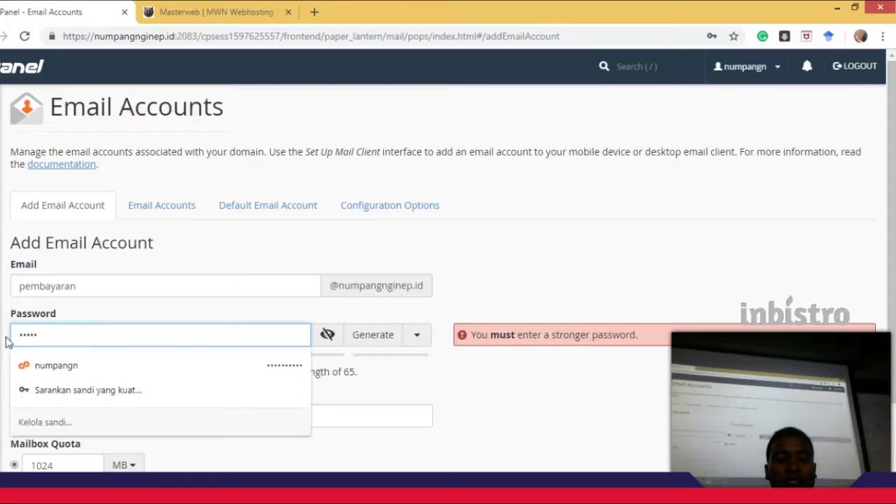
{"action": "type", "text": "*****"}
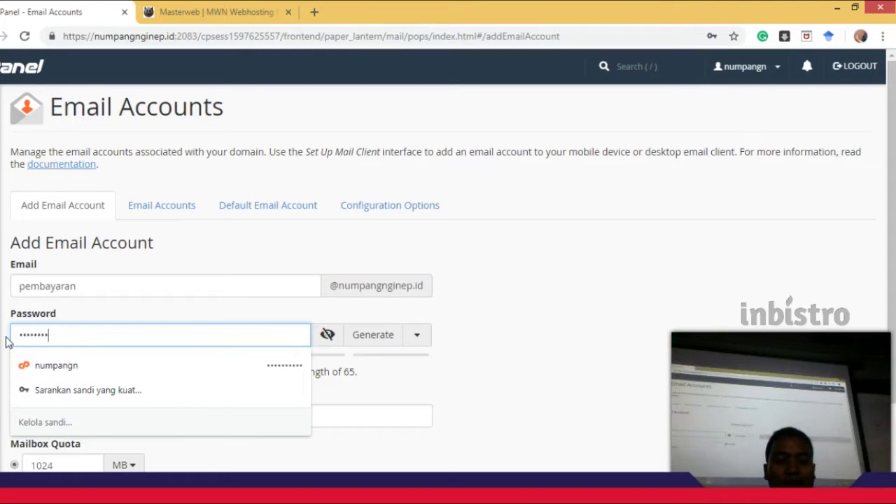
{"action": "type", "text": "***"}
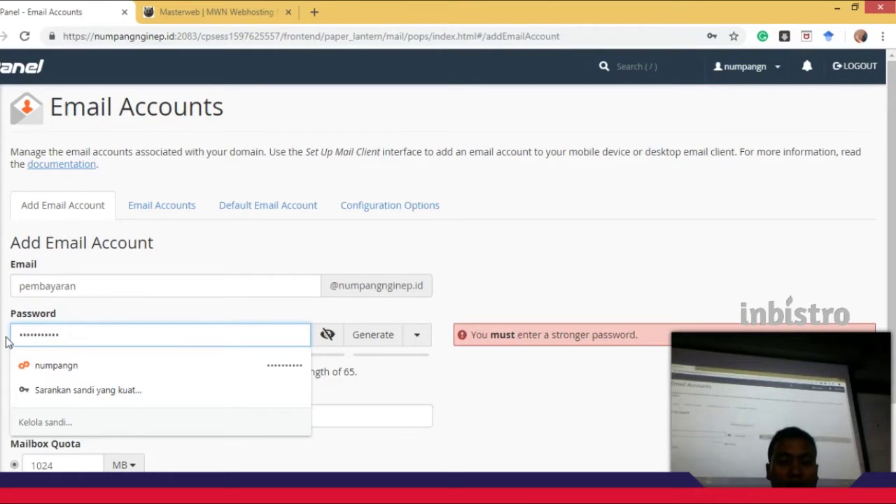
{"action": "type", "text": "**"}
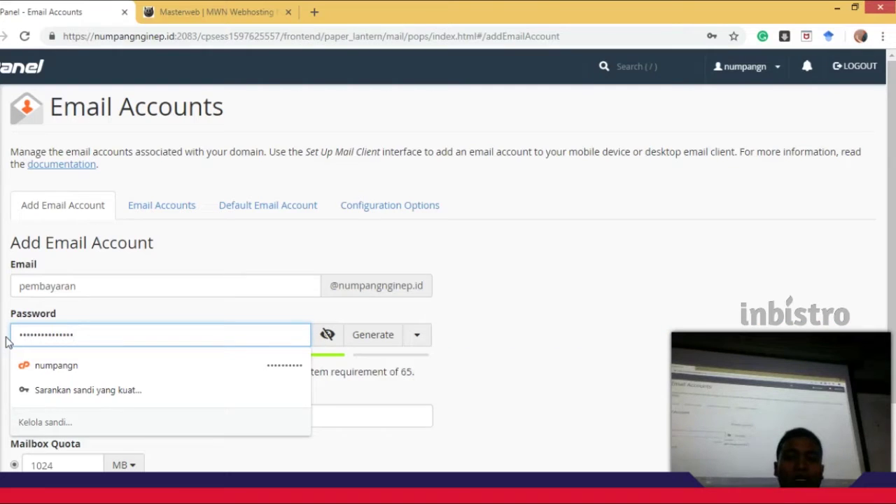
{"action": "left_click", "coordinate": [573, 404]}
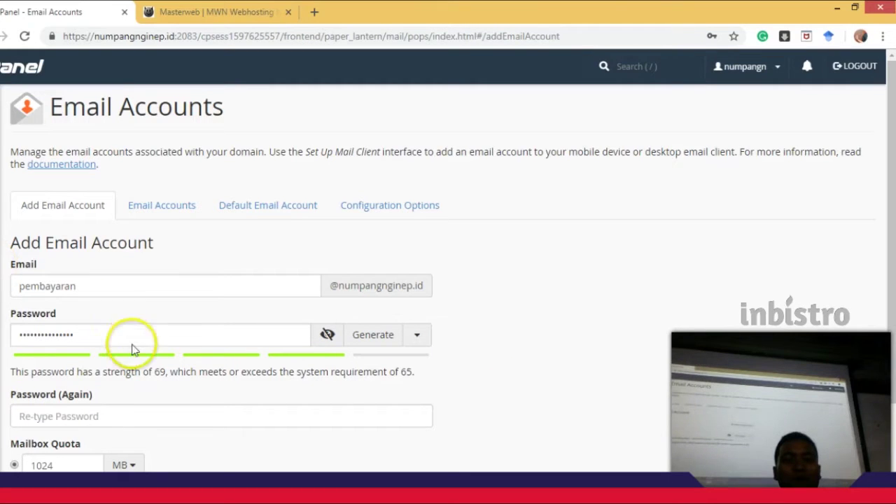
Replace the password with a longer one that passes the strength requirement.
{"action": "double_click", "coordinate": [45, 333]}
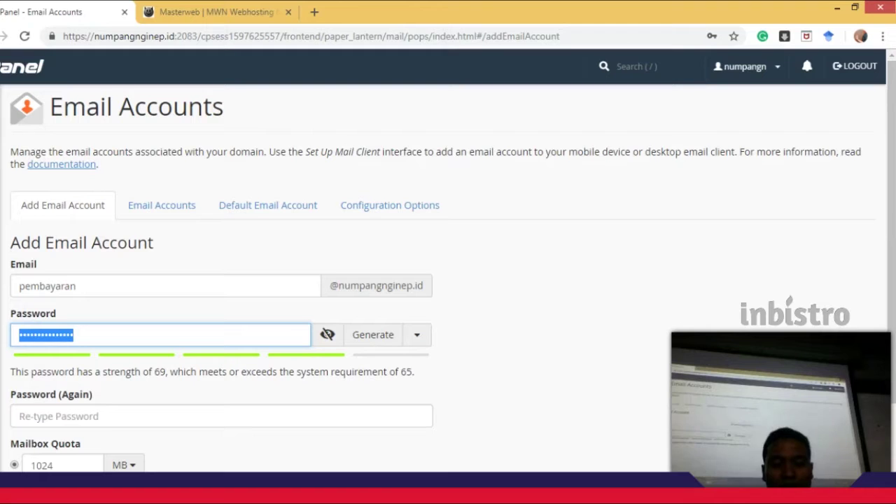
{"action": "type", "text": "1234"}
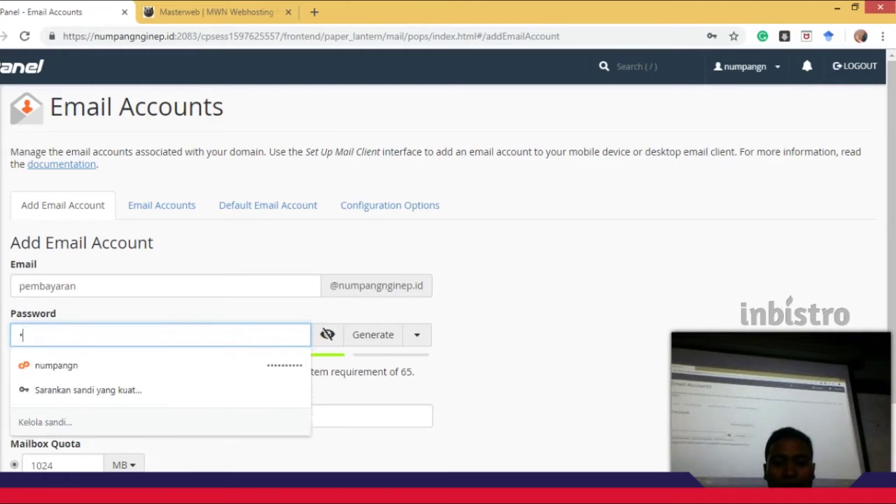
{"action": "key", "text": "BackSpace"}
{"action": "key", "text": "BackSpace"}
{"action": "key", "text": "BackSpace"}
{"action": "key", "text": "BackSpace"}
{"action": "type", "text": "1234567891011"}
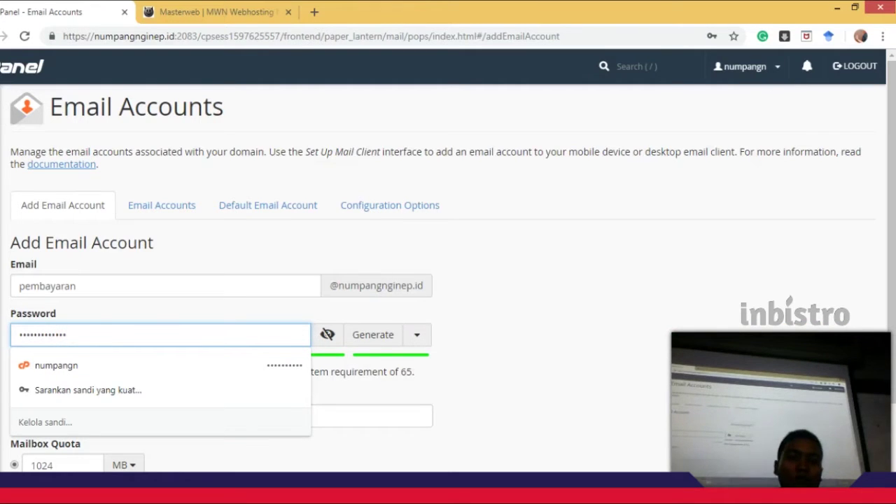
{"action": "left_click", "coordinate": [788, 390]}
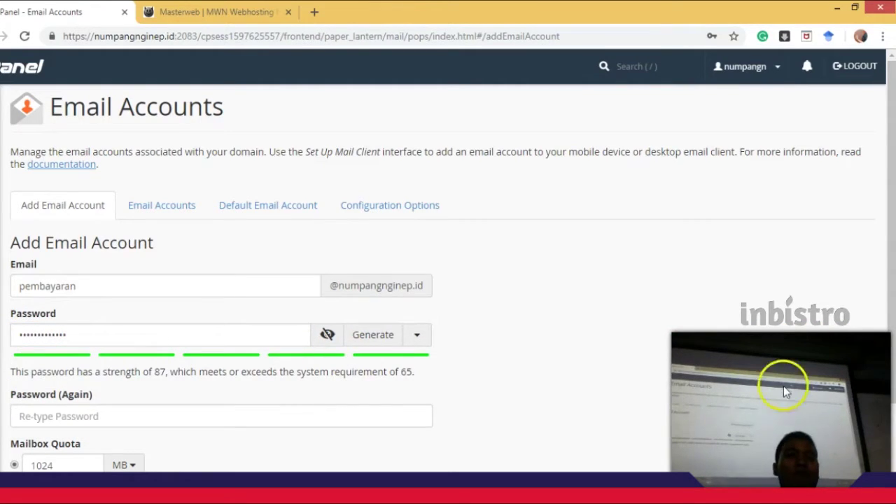
Repeat the same password in Password (Again) so both match at strength 87.
{"action": "left_click", "coordinate": [287, 413]}
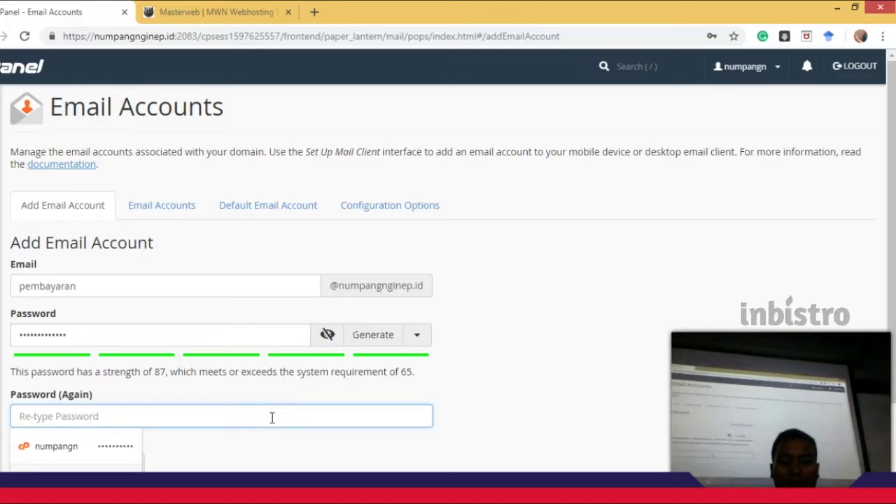
{"action": "type", "text": "1••••••••••"}
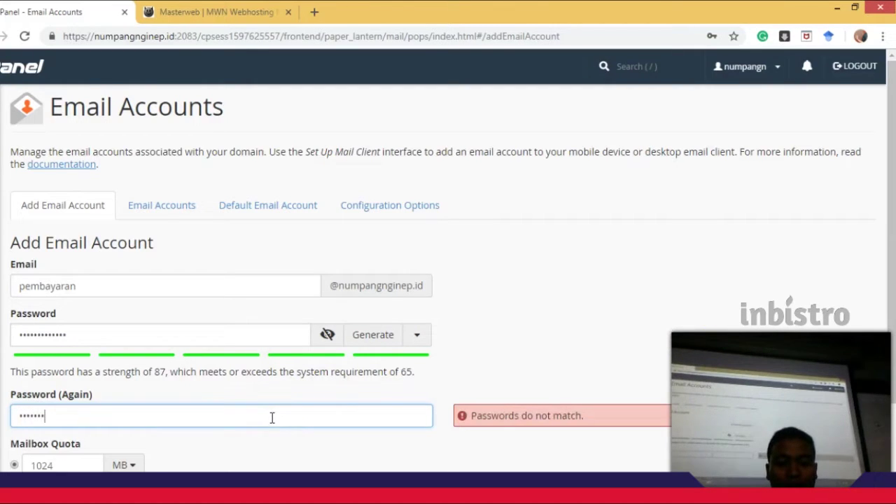
{"action": "type", "text": "•"}
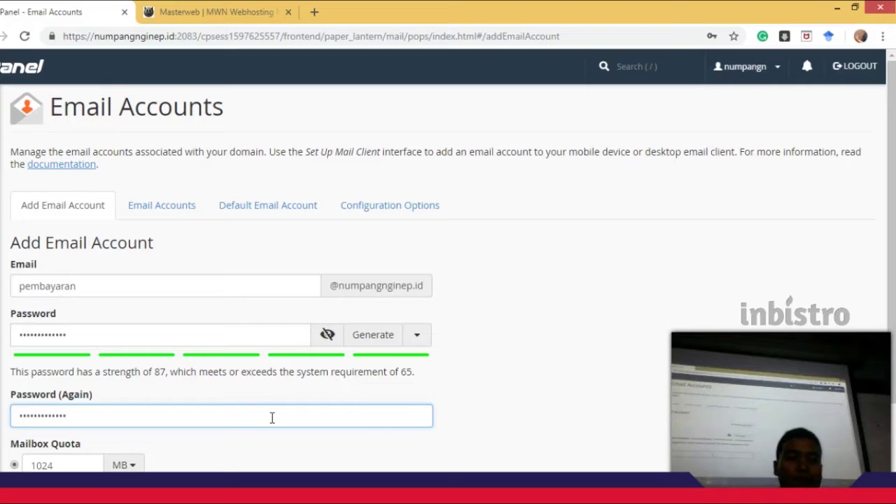
{"action": "left_click", "coordinate": [562, 362]}
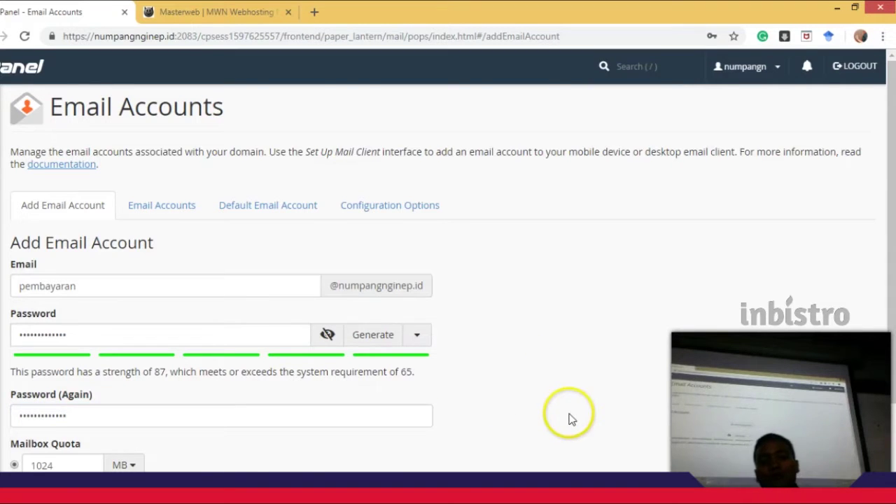
{"action": "scroll", "coordinate": [570, 415], "scroll_direction": "down", "scroll_amount": 2}
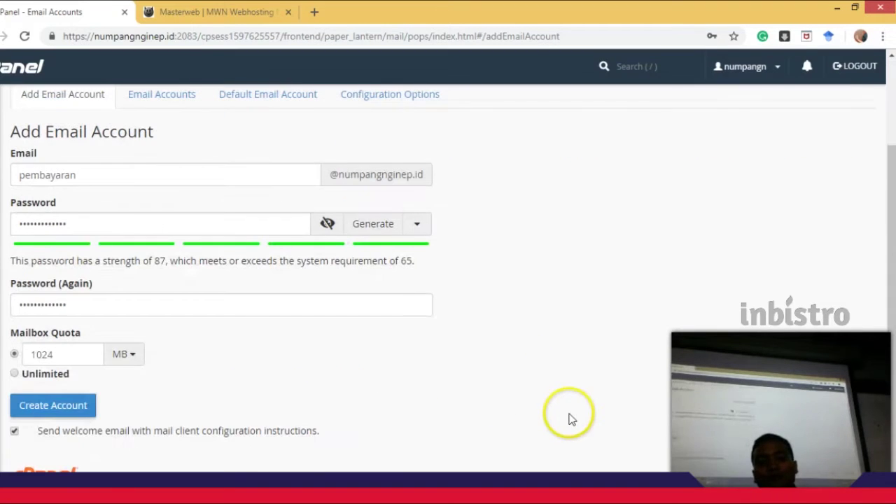
{"action": "left_click", "coordinate": [62, 346]}
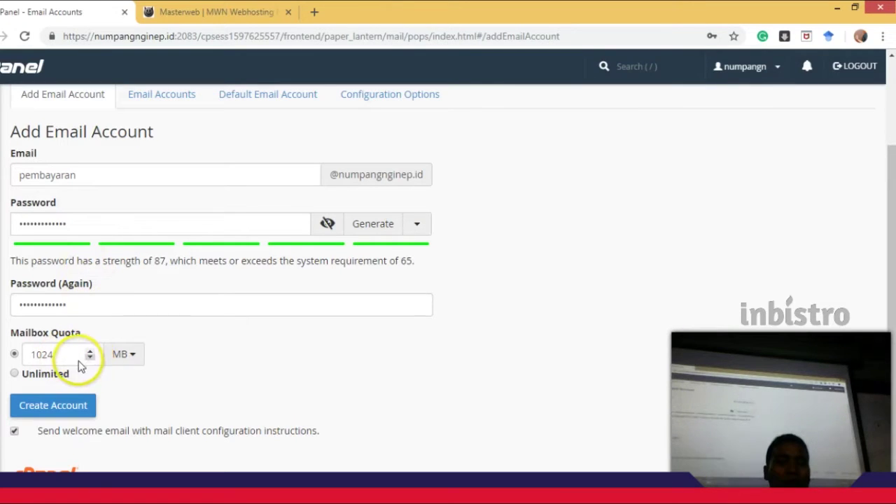
Change the mailbox quota from 1024 to 512 MB and create the pembayaran account.
{"action": "left_click_drag", "start_coordinate": [70, 355], "coordinate": [10, 357]}
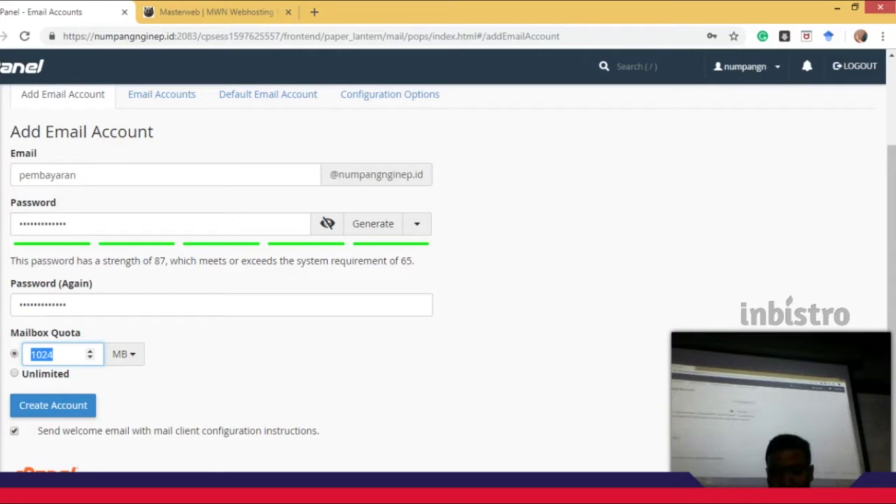
{"action": "type", "text": "512"}
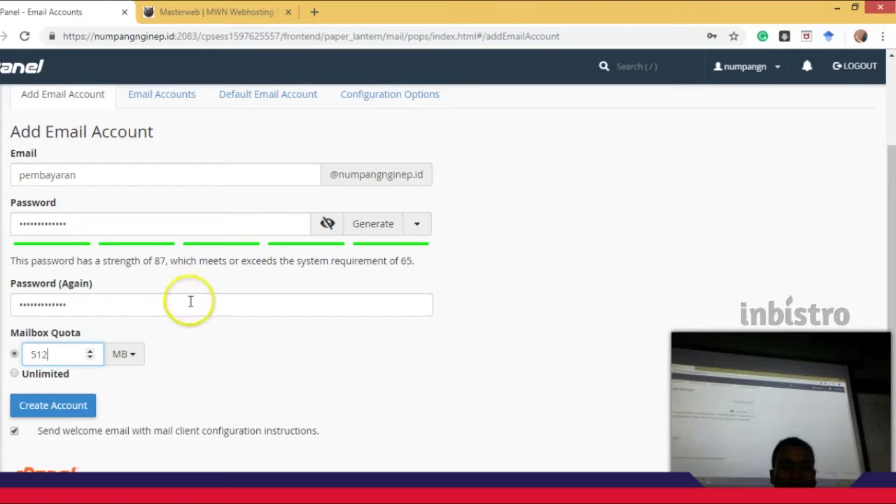
{"action": "left_click", "coordinate": [79, 407]}
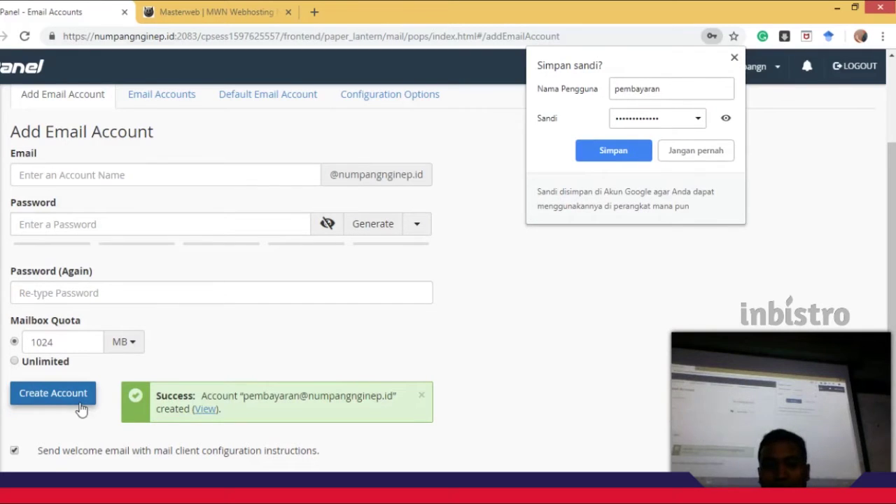
Save the new mailbox login in Chrome and view the pembayaran account in the list.
{"action": "left_click", "coordinate": [607, 151]}
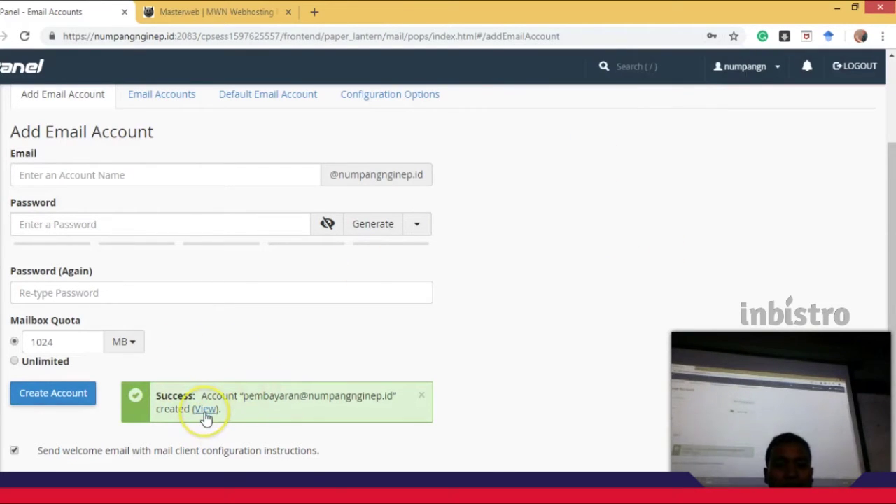
{"action": "scroll", "coordinate": [315, 346], "scroll_direction": "down", "scroll_amount": 1}
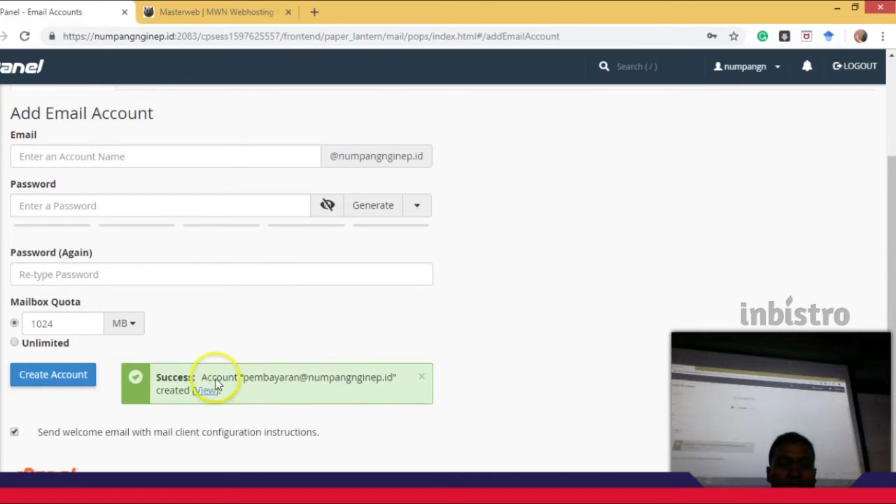
{"action": "left_click", "coordinate": [208, 390]}
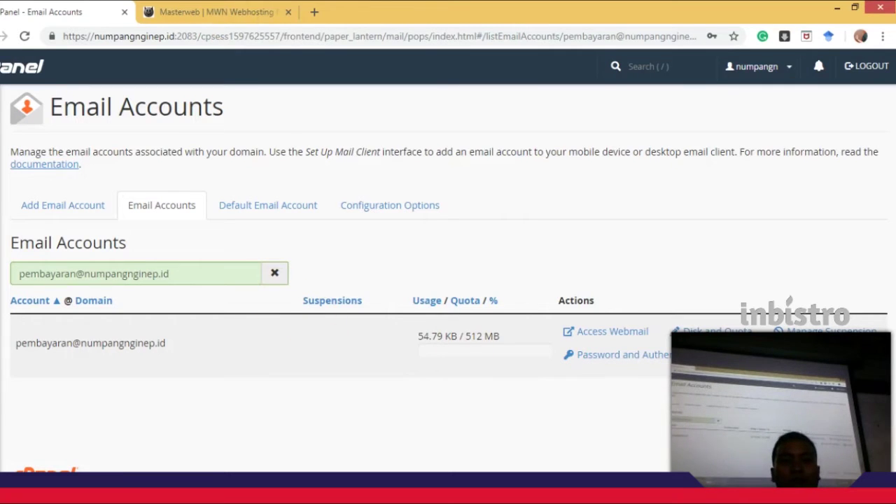
Access webmail for the pembayaran mailbox, set Horde as default, and launch Horde.
{"action": "left_click", "coordinate": [616, 334]}
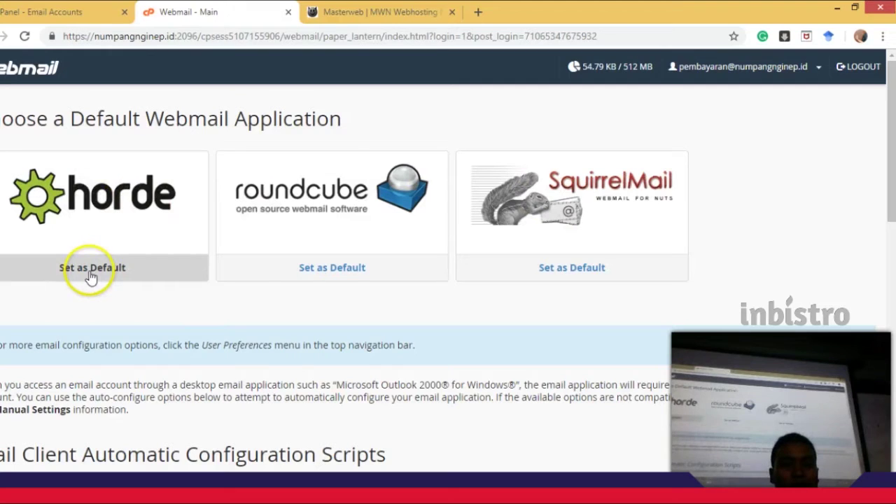
{"action": "left_click", "coordinate": [91, 273]}
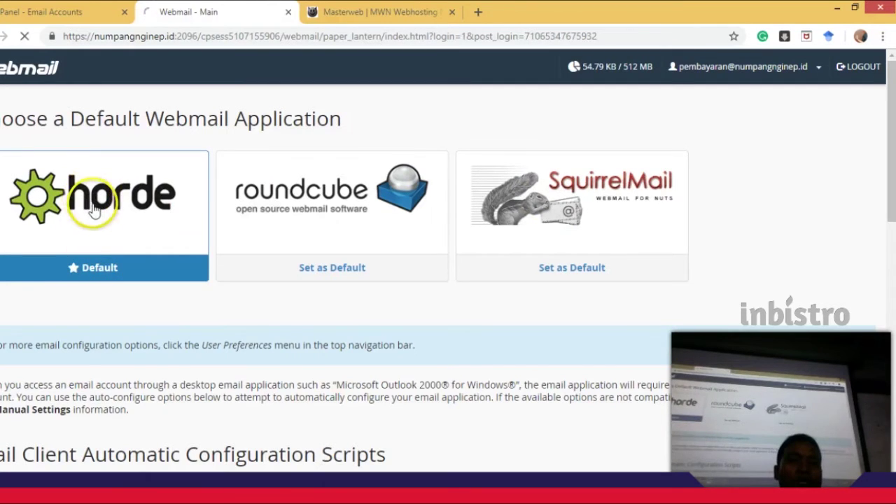
{"action": "left_click", "coordinate": [93, 210]}
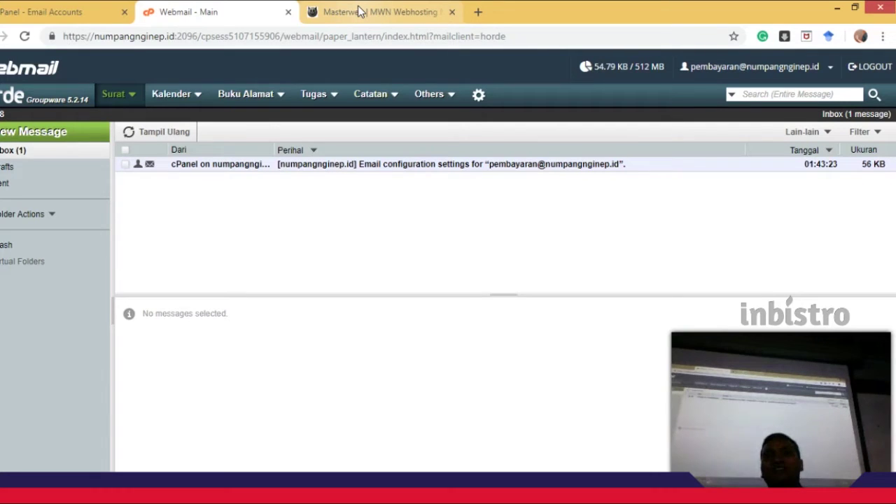
Once the Horde inbox loads with cPanel's configuration message, check the gear menu's Preferences entry.
{"action": "left_click", "coordinate": [480, 97]}
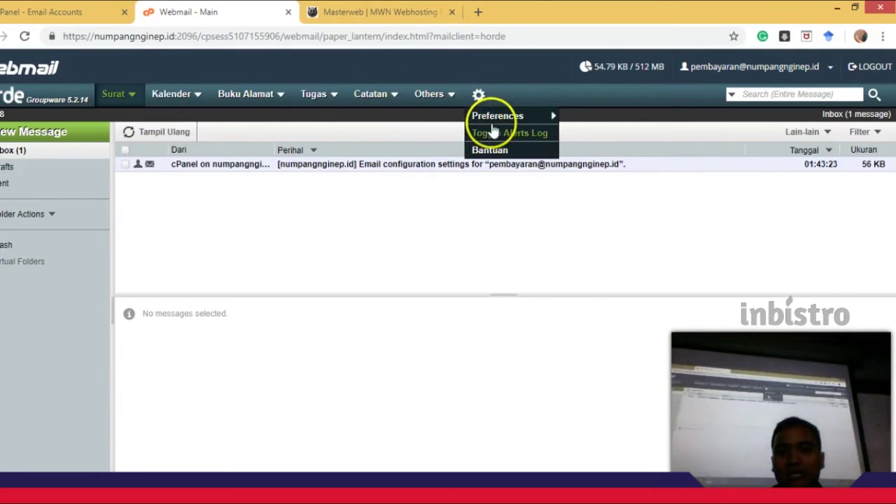
{"action": "mouse_move", "coordinate": [500, 118]}
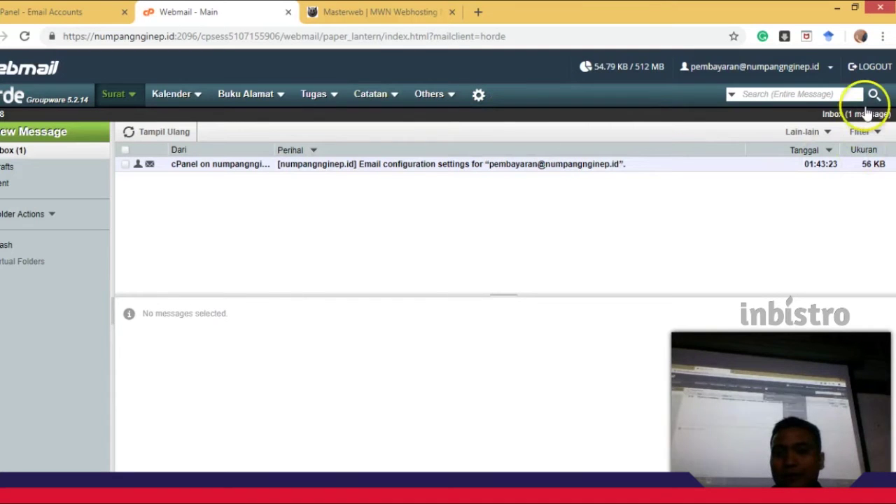